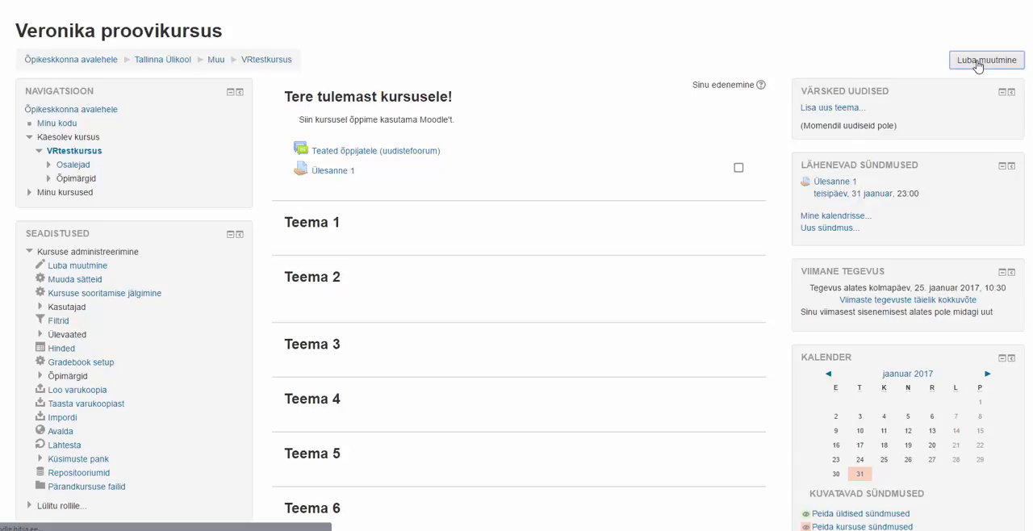
Turn on course editing and add a Foorum activity to the "Tere tulemast kursusele!" section.
left_click(978, 64)
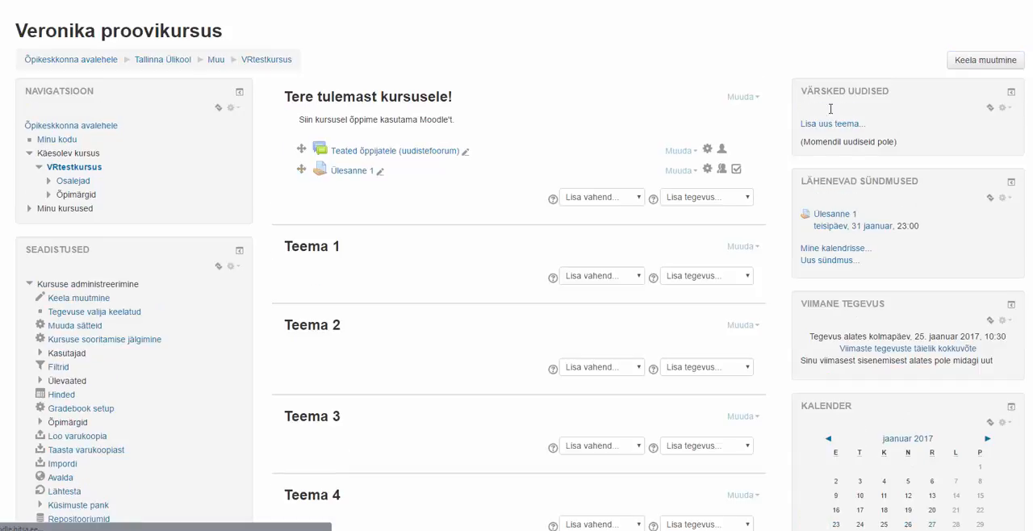
left_click(730, 199)
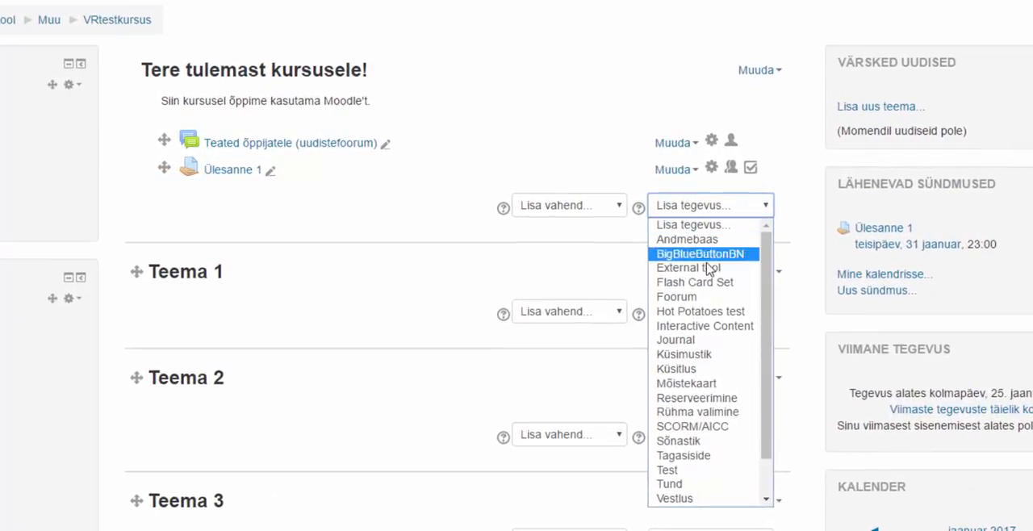
left_click(687, 298)
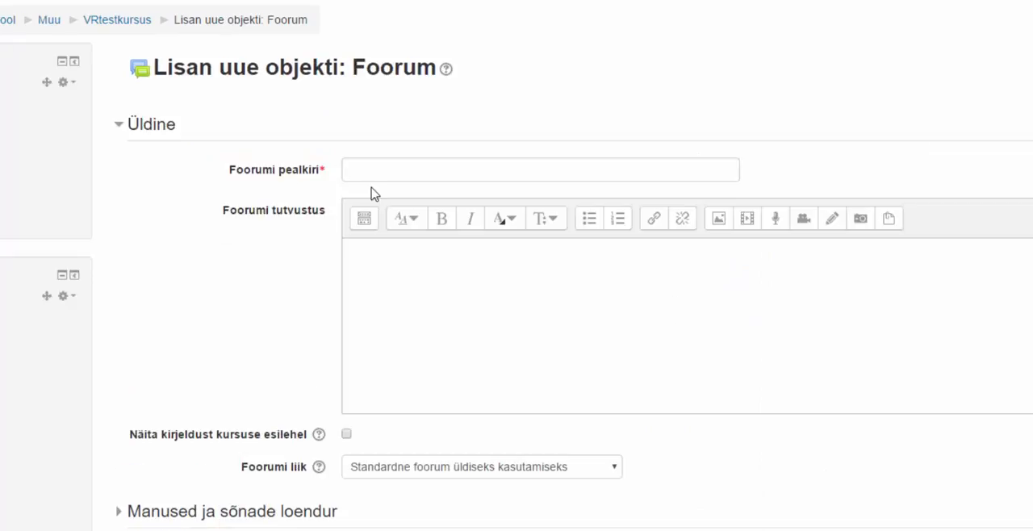
Title the forum "Foorum" and enter "Tutvusta end" as its introduction.
left_click(372, 175)
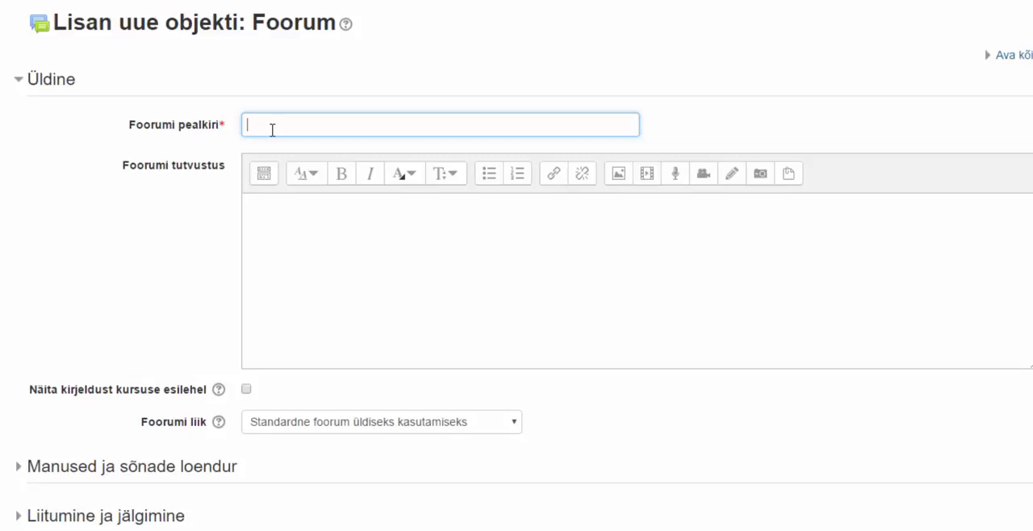
type("Foorum")
left_click(285, 231)
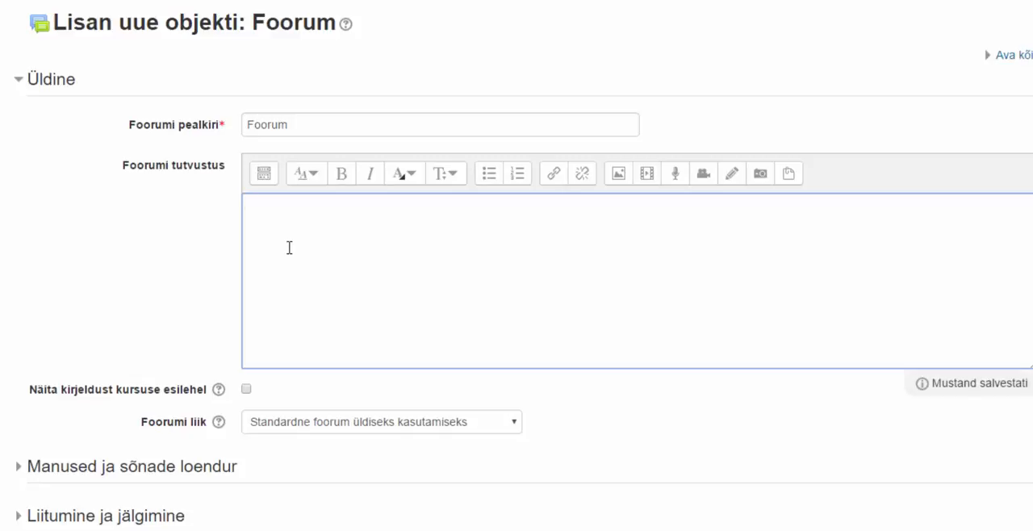
type("Tutvusta end")
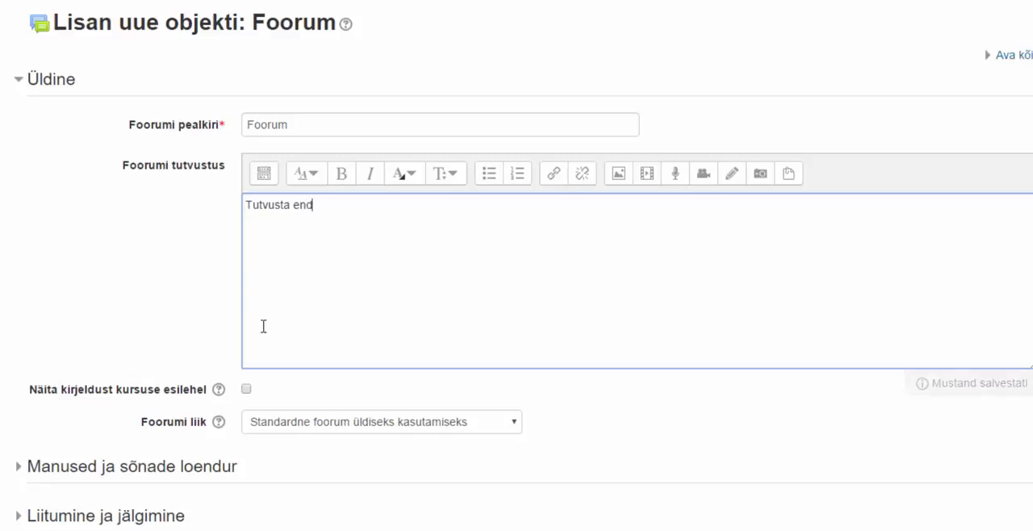
Review the forum type choices and the subscription mode and tracking options under Liitumine ja jälgimine.
scroll(330, 272, "down", 3)
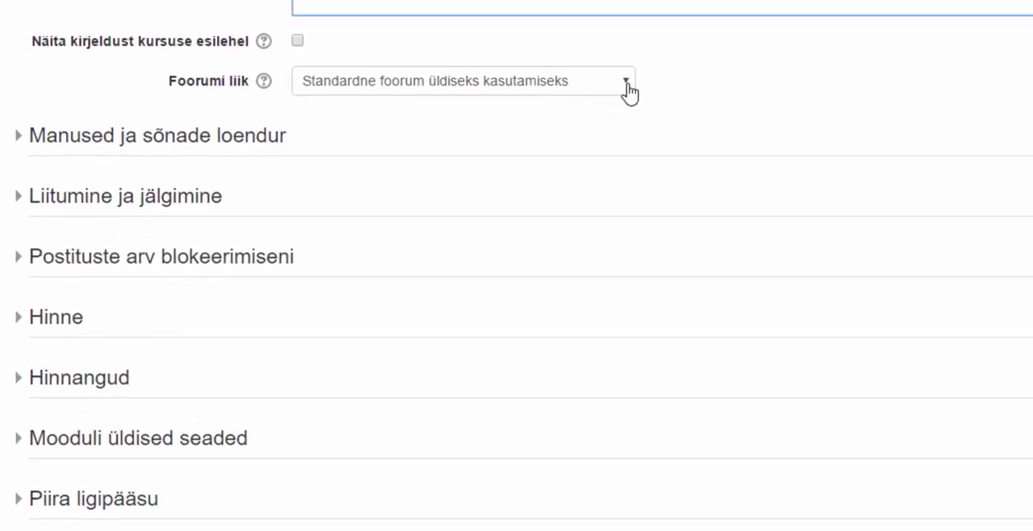
left_click(629, 91)
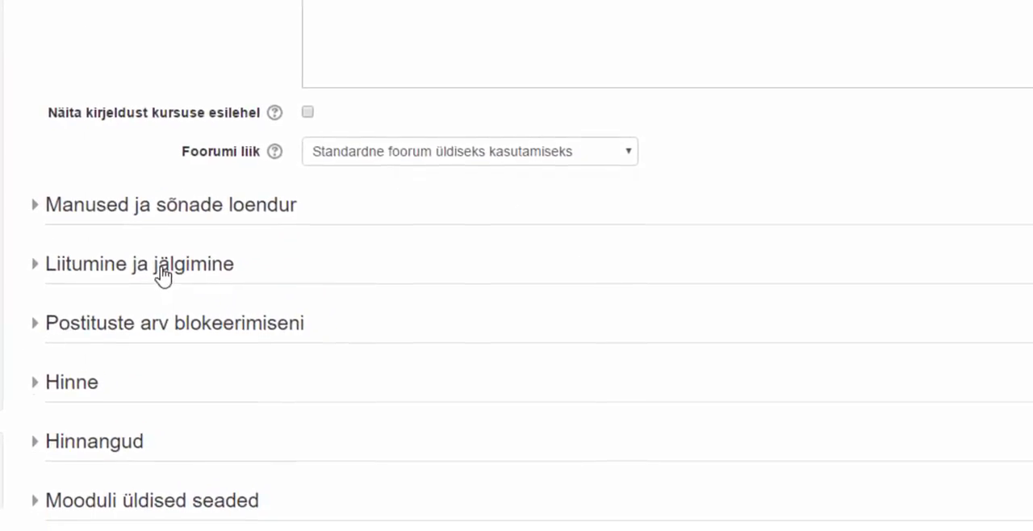
left_click(161, 254)
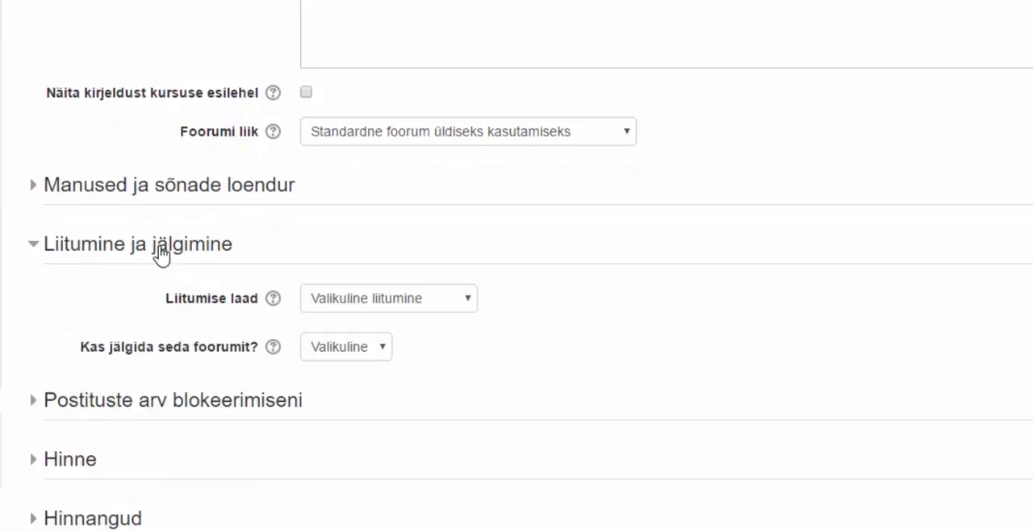
left_click(467, 313)
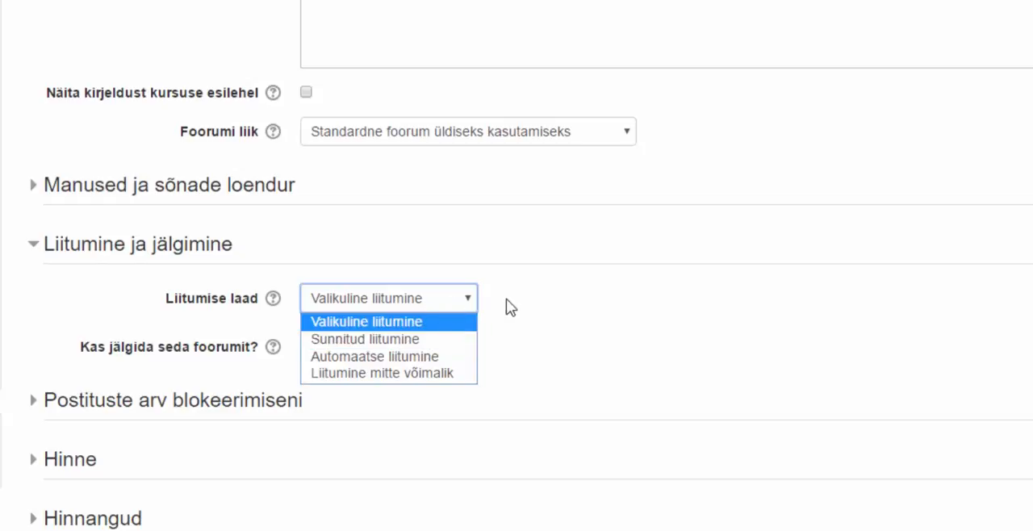
left_click(567, 308)
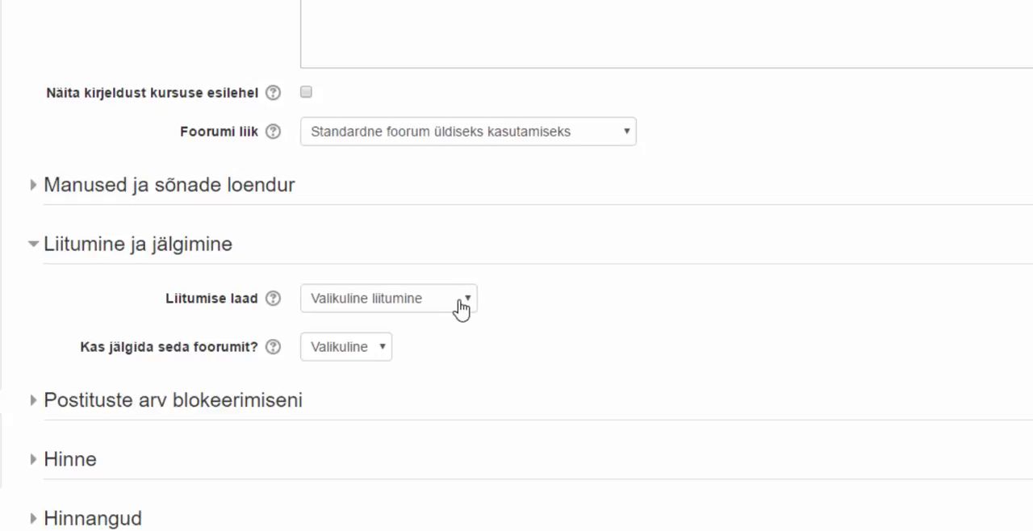
left_click(384, 347)
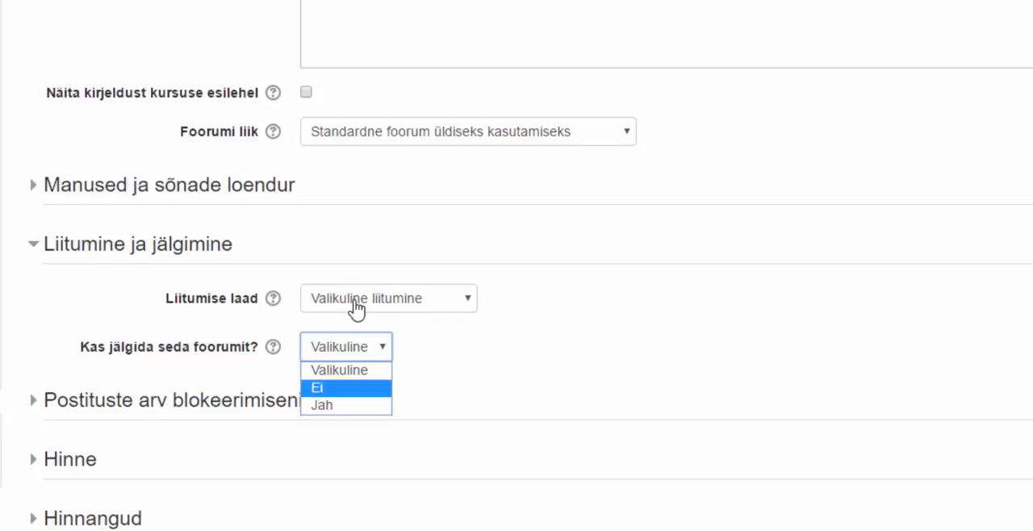
left_click(589, 364)
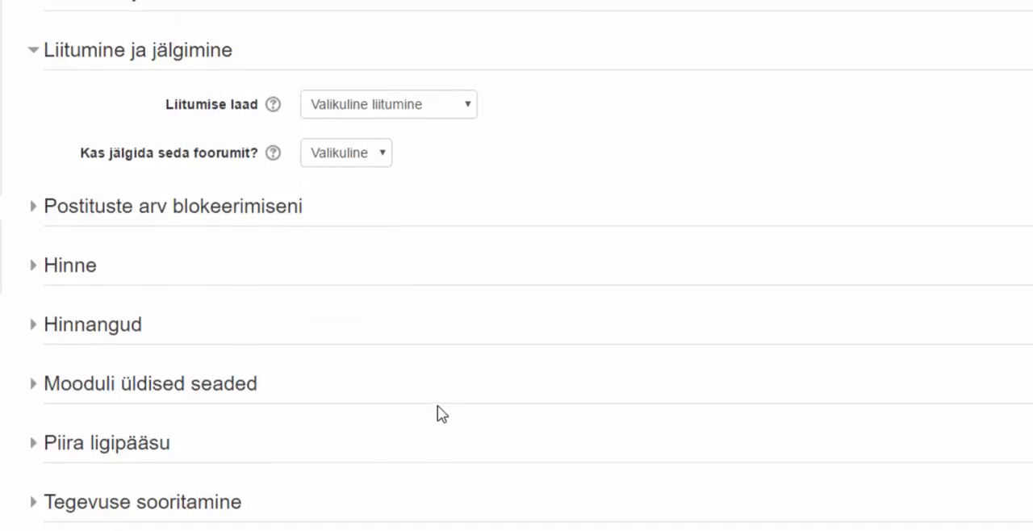
Set the Koondtüüp of the forum's Hinnangud settings to Keskmine hinnang.
scroll(415, 369, "down", 2)
left_click(103, 232)
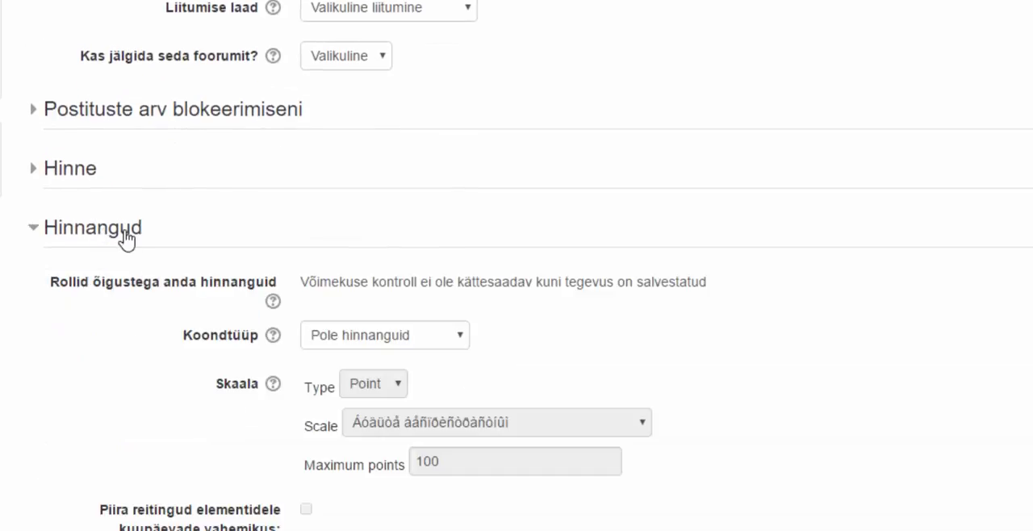
scroll(758, 333, "down", 2)
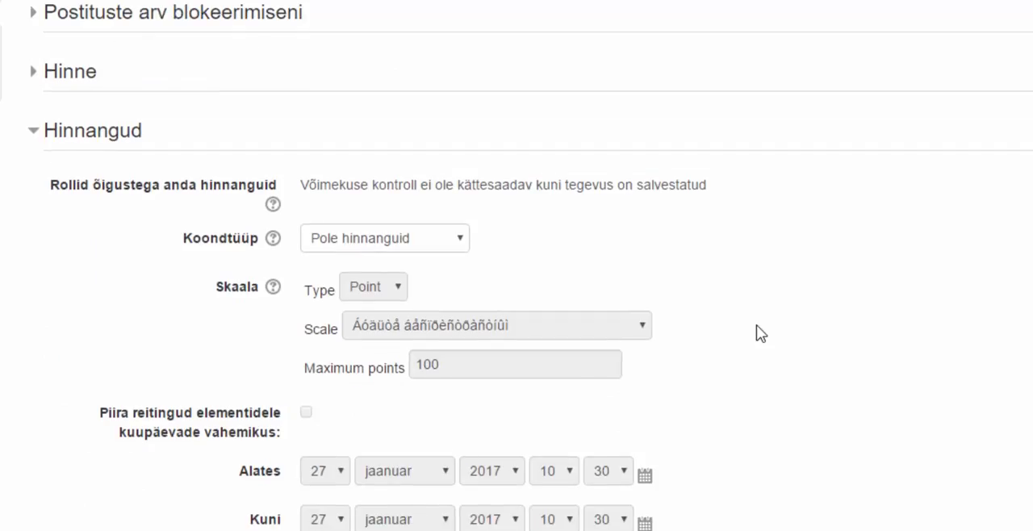
left_click(396, 252)
left_click(397, 258)
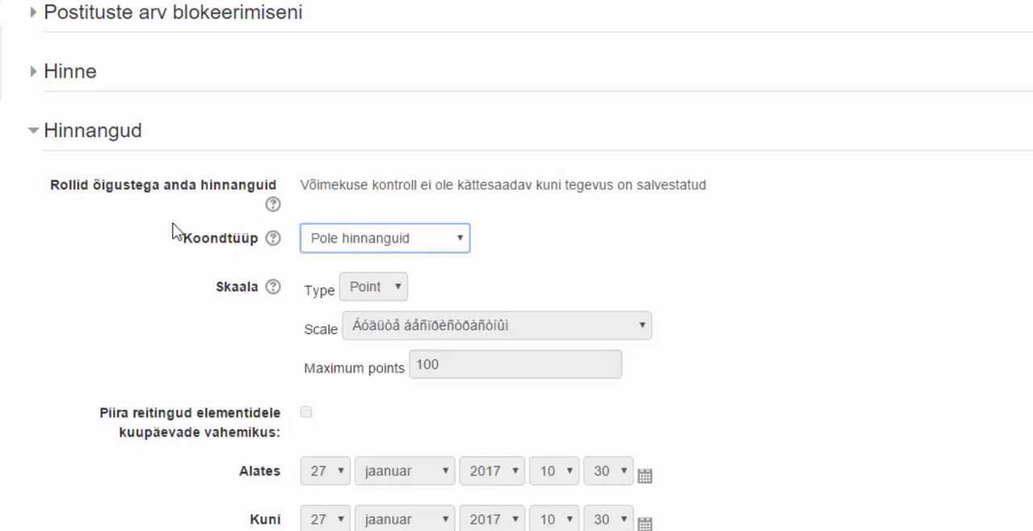
left_click(384, 256)
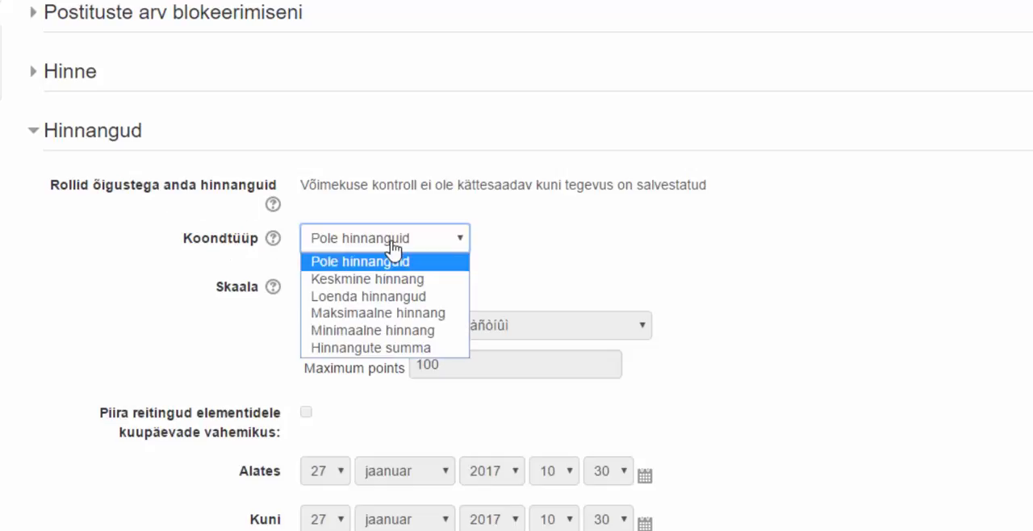
left_click(438, 286)
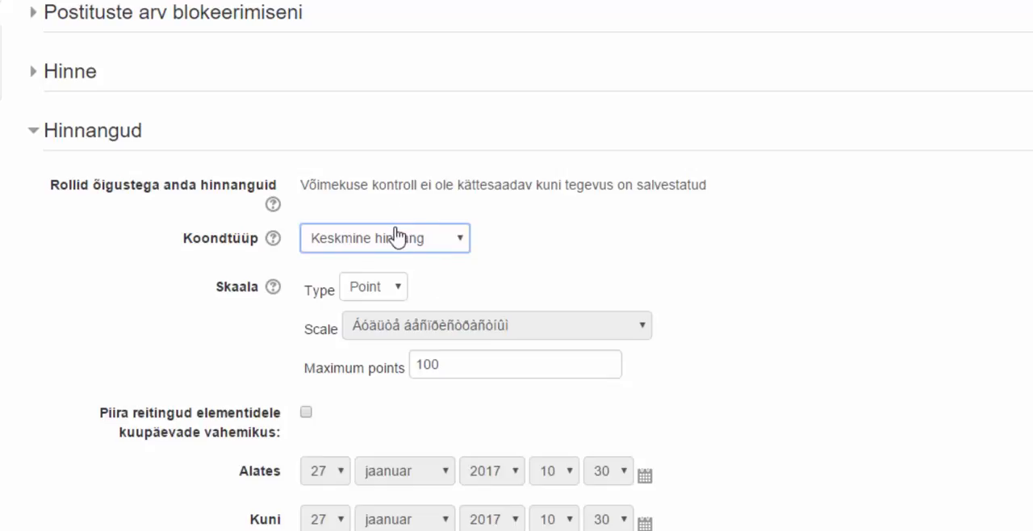
Set the rating type to Scale with the Arvestatud/Mittearvestatud scale, and save and display the forum.
left_click(378, 287)
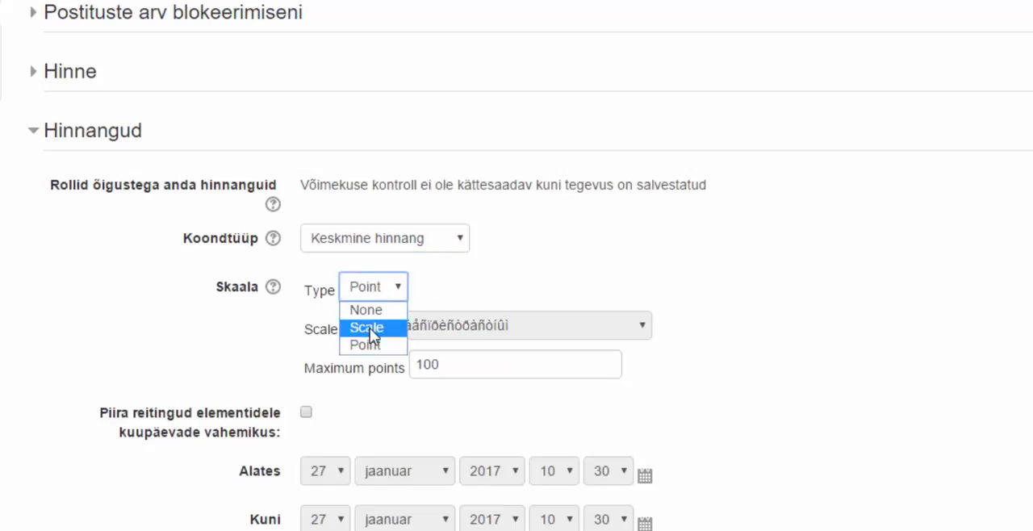
left_click(370, 328)
left_click(370, 330)
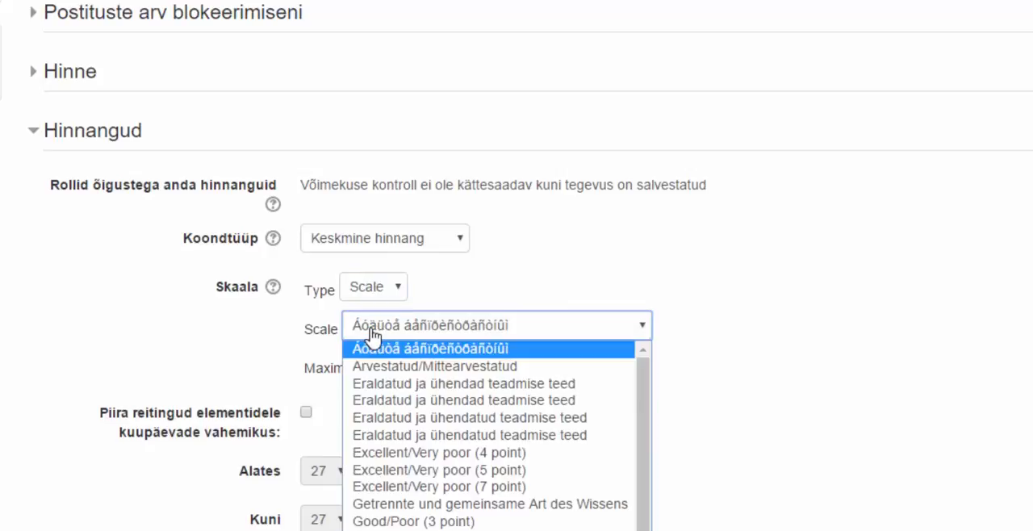
left_click(364, 369)
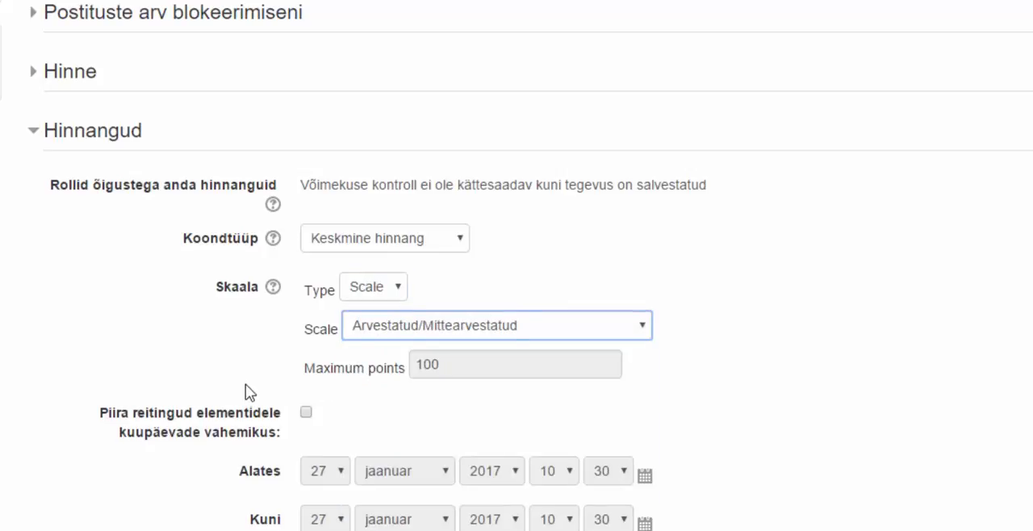
scroll(250, 395, "down", 3)
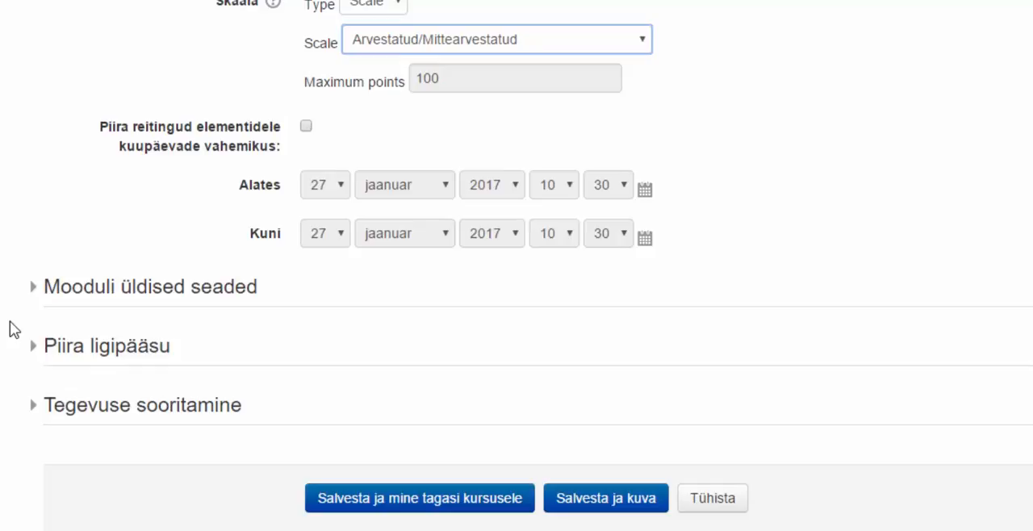
left_click(616, 500)
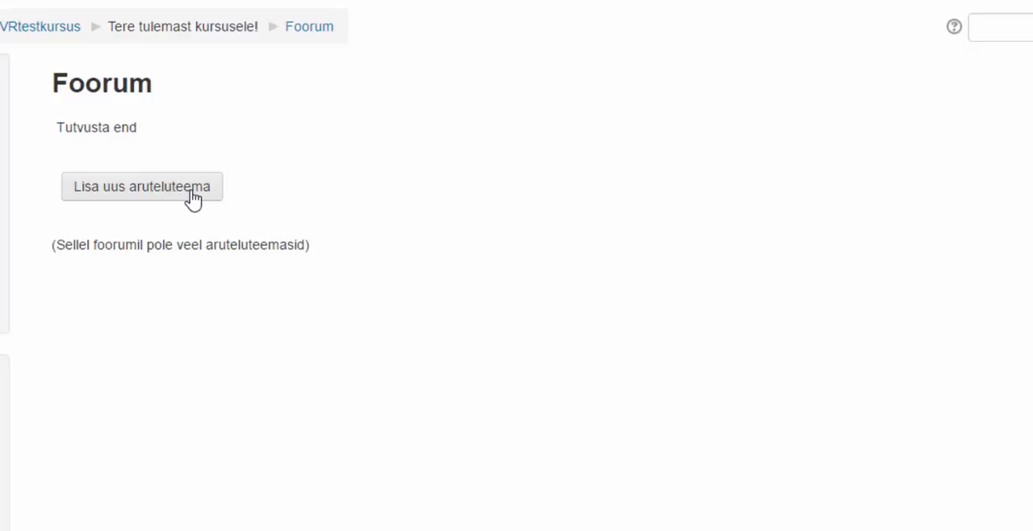
Start a new discussion topic titled with the author's first name plus "eema" and write "Tere!" as the message.
left_click(192, 200)
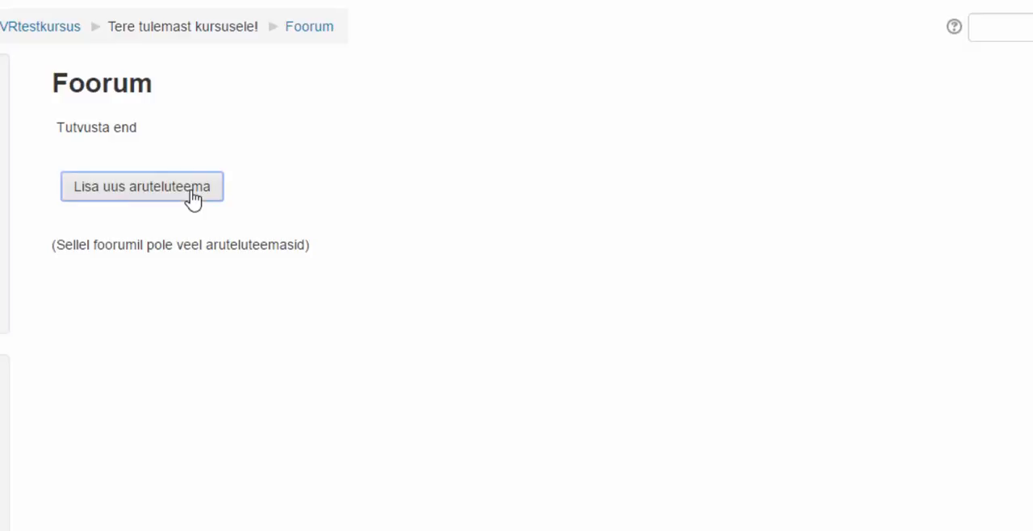
left_click(326, 222)
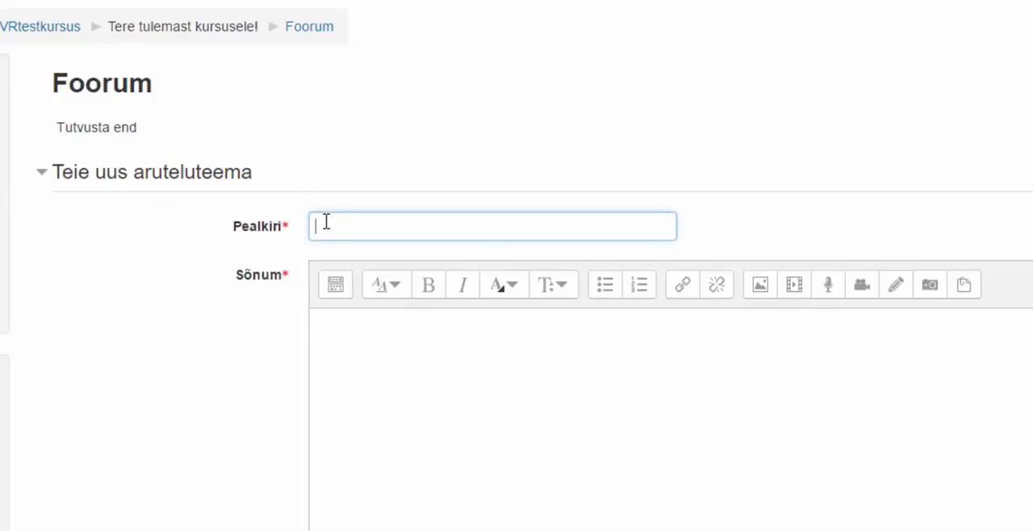
type("Veronika eema")
left_click(373, 380)
type("Ter")
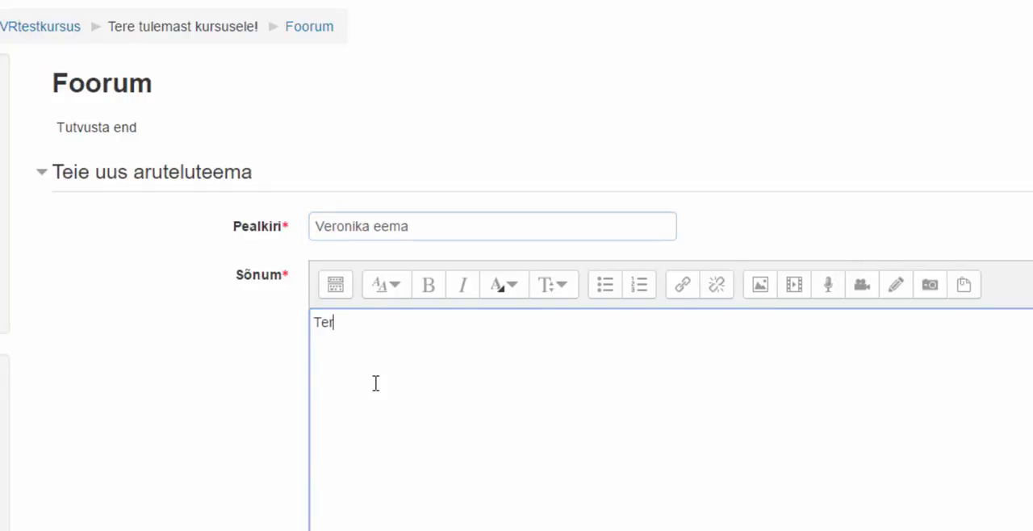
type("e!")
Post the new topic without an attachment and return to the forum's discussion list.
scroll(384, 359, "down", 3)
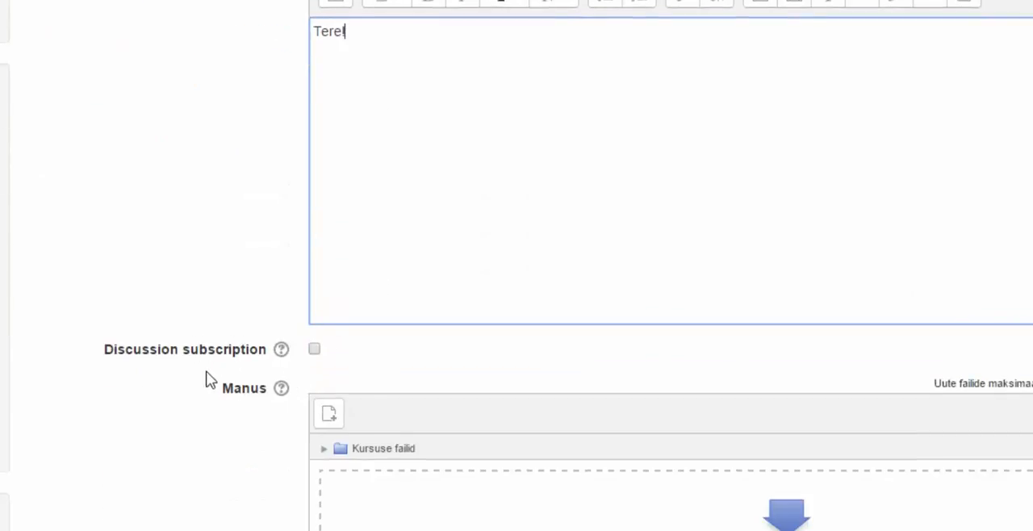
scroll(242, 384, "down", 1)
scroll(310, 266, "down", 1)
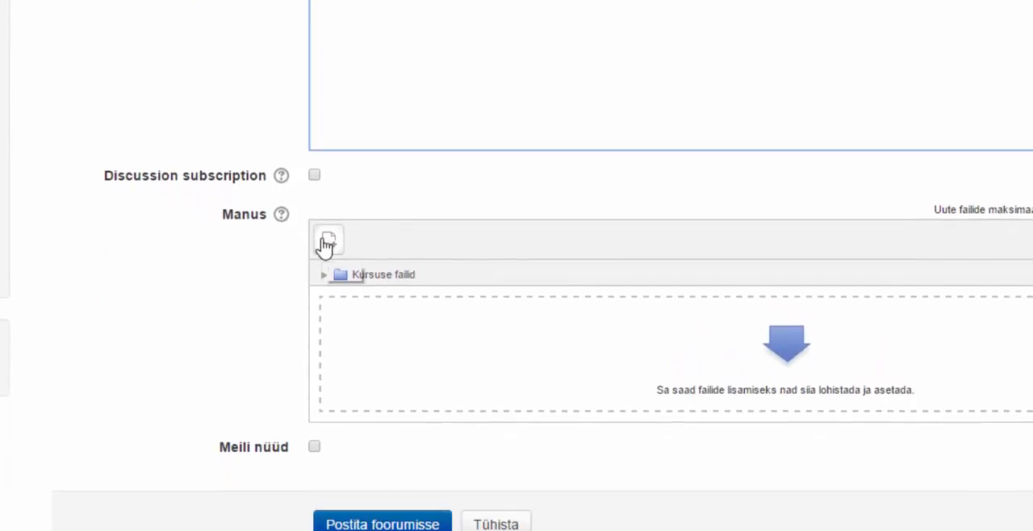
scroll(560, 279, "down", 1)
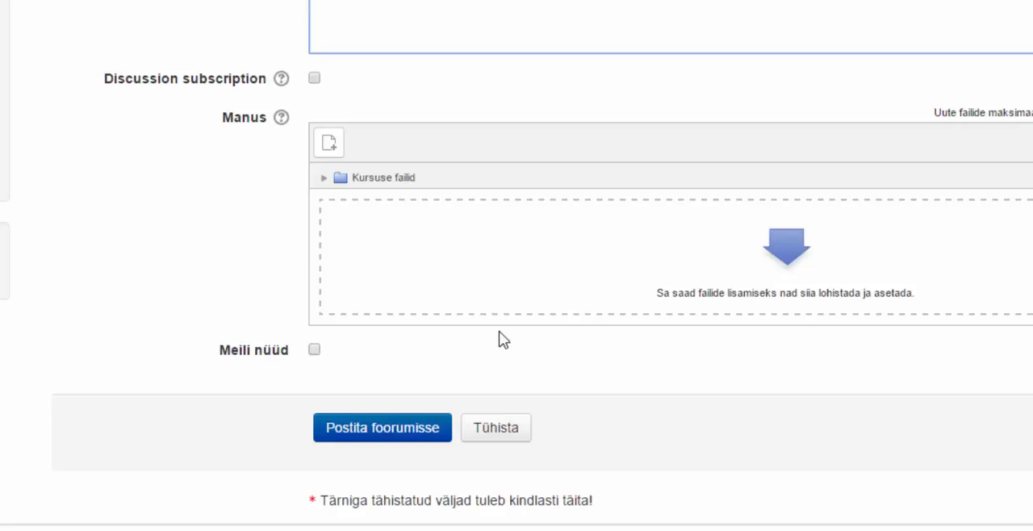
left_click(416, 443)
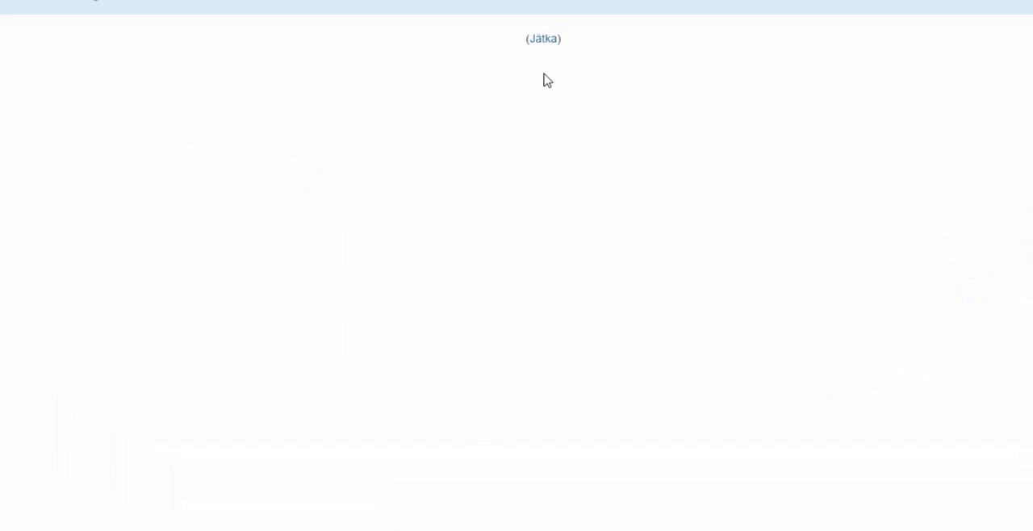
left_click(545, 39)
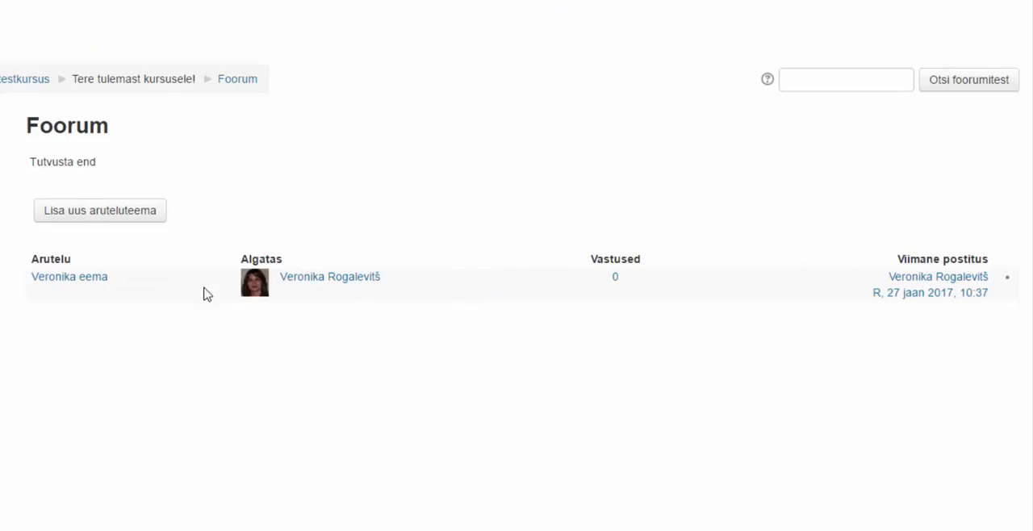
Open the new discussion and start a reply to its first post, ready for entering the message.
left_click(55, 278)
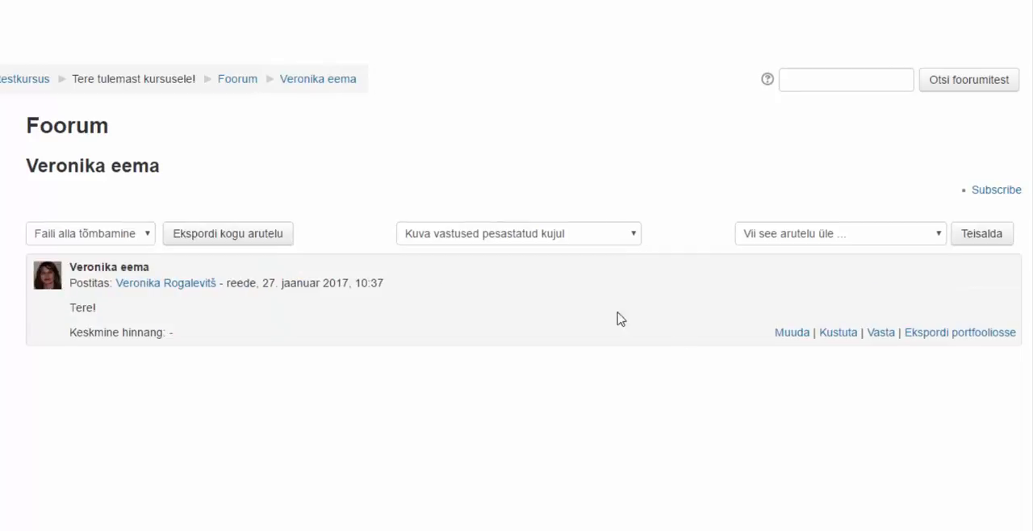
left_click(880, 333)
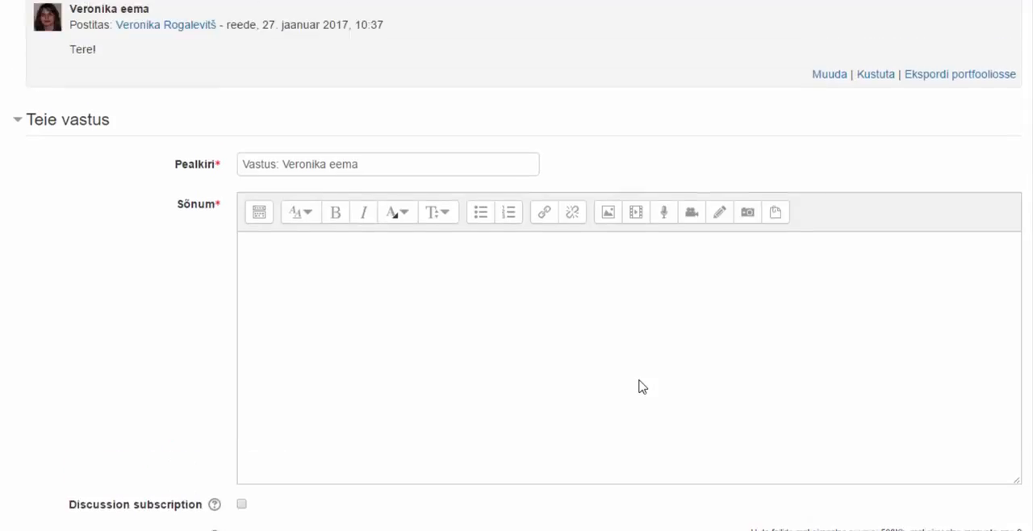
scroll(641, 386, "up", 2)
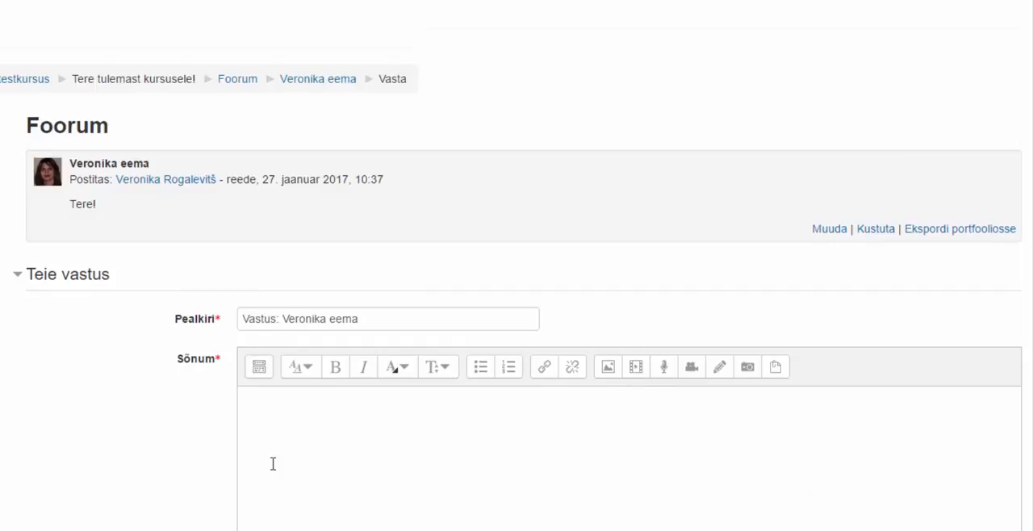
scroll(273, 464, "down", 1)
scroll(273, 464, "down", 2)
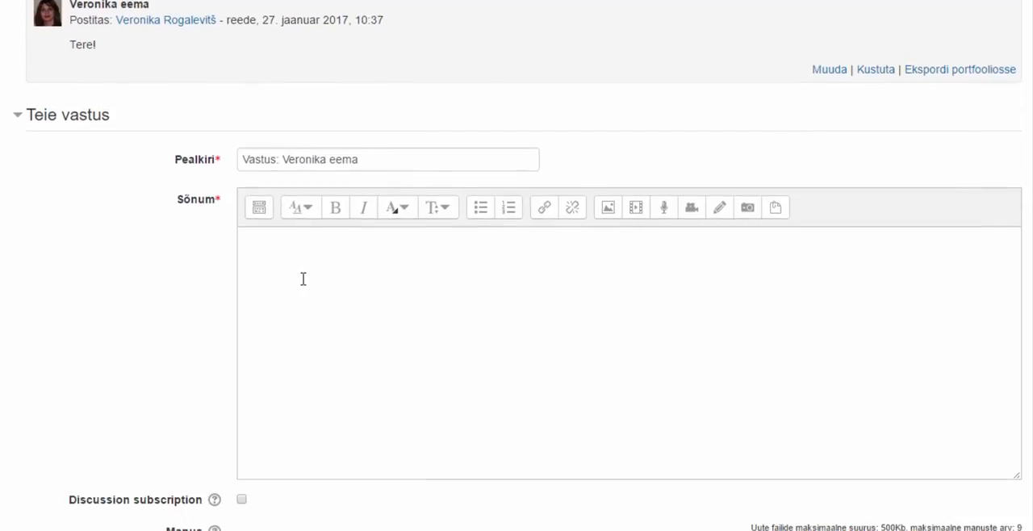
left_click(267, 246)
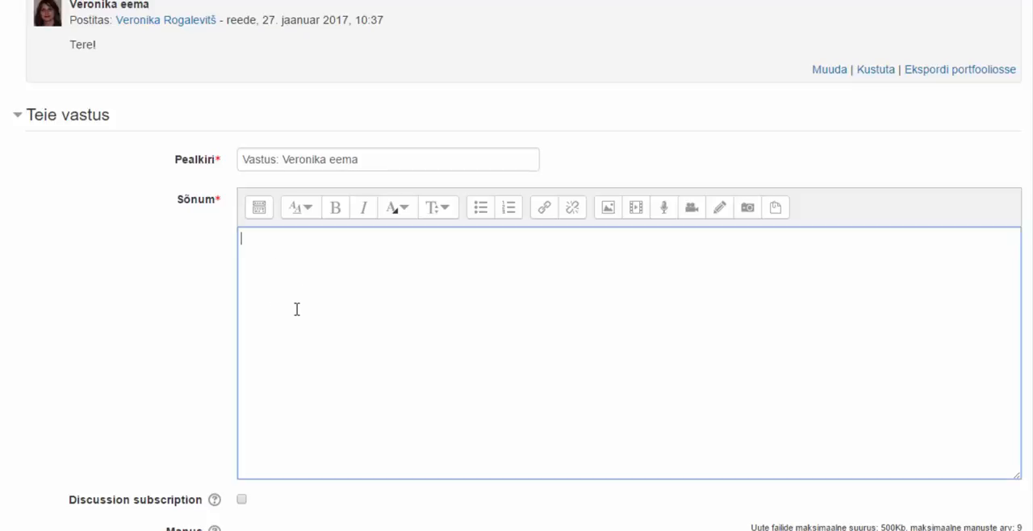
Examine the attachment and mailing options of the reply form.
scroll(297, 309, "down", 5)
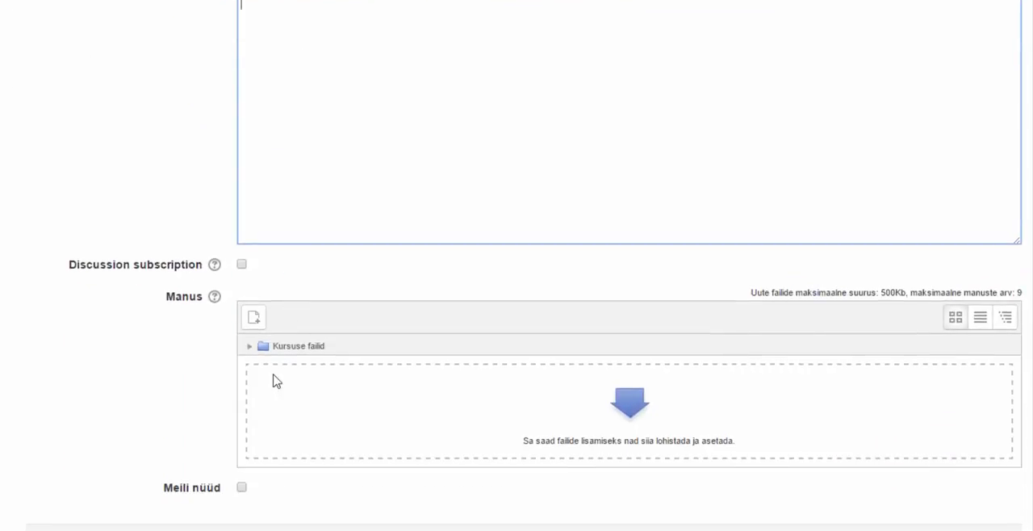
left_click(255, 319)
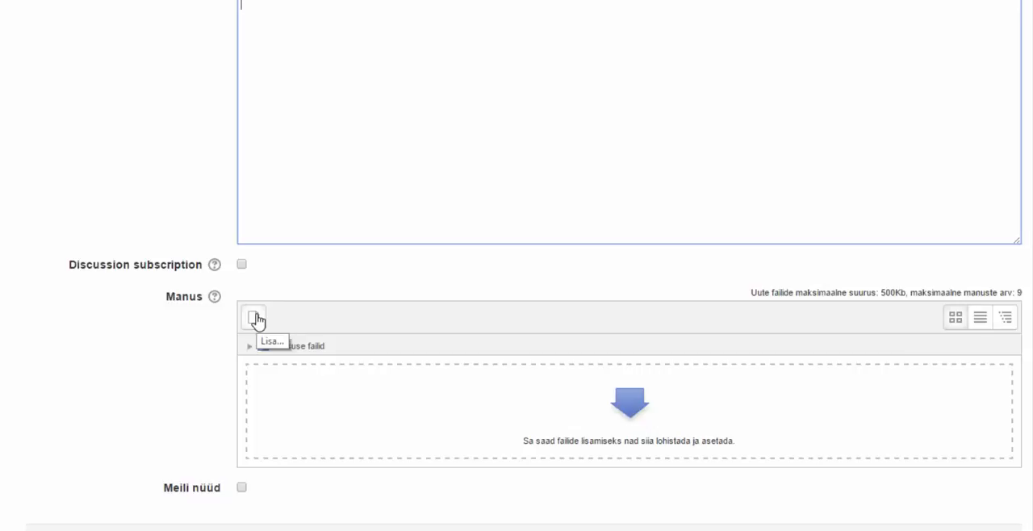
left_click(284, 530)
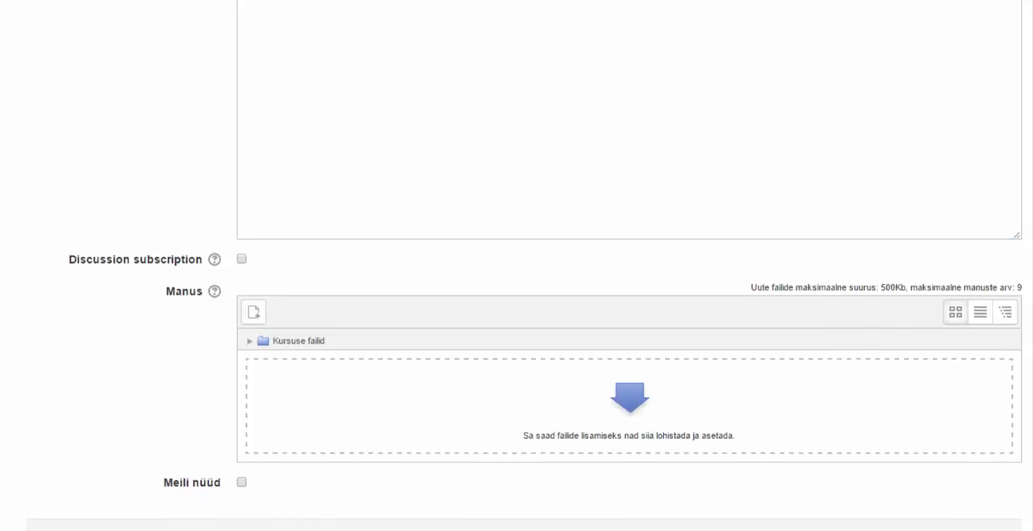